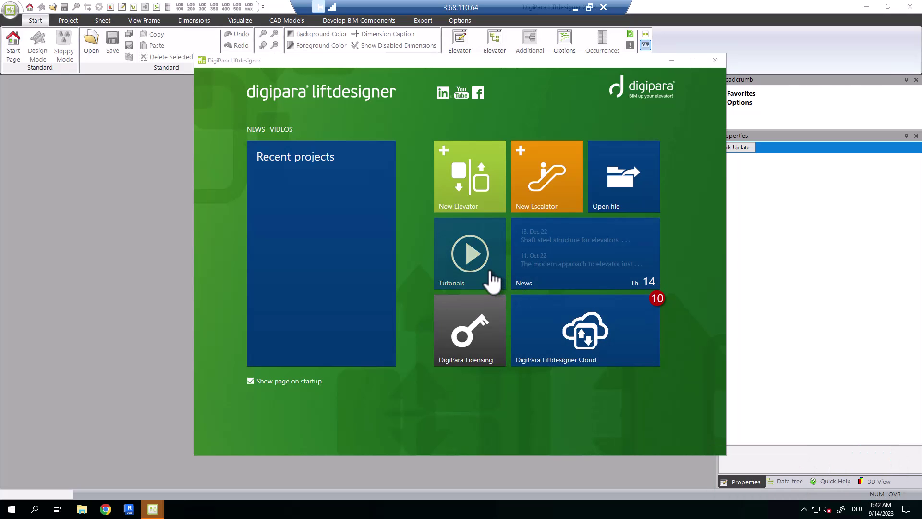
Start a new elevator project from the New Elevator tile on the start page.
{"action": "left_click", "coordinate": [499, 339]}
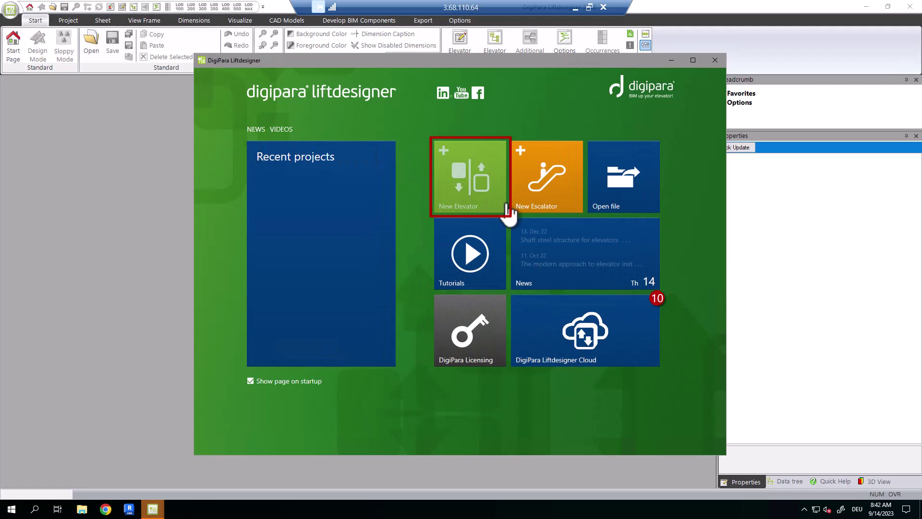
Name the project A1.3 Training, enter its project and commission numbers and creator, keeping EN 81.
{"action": "left_click", "coordinate": [503, 216]}
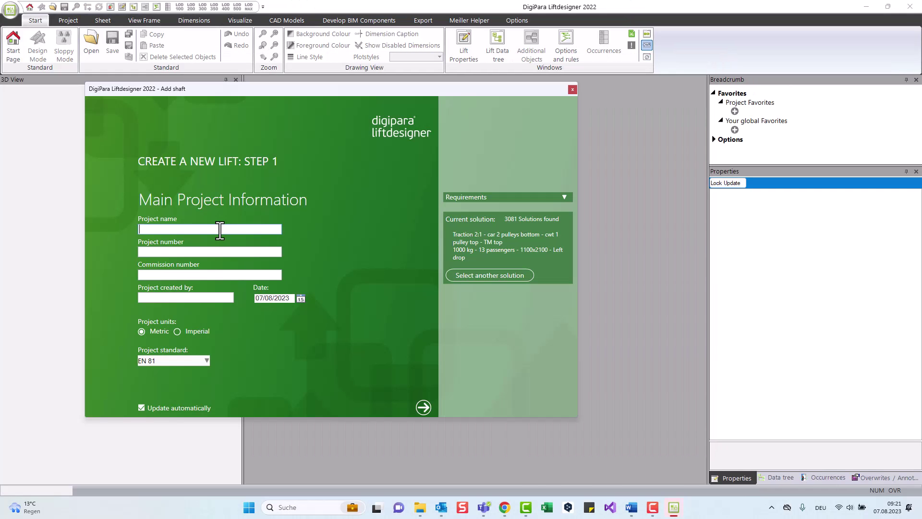
{"action": "type", "text": "A1.3 Training"}
{"action": "left_click", "coordinate": [189, 252]}
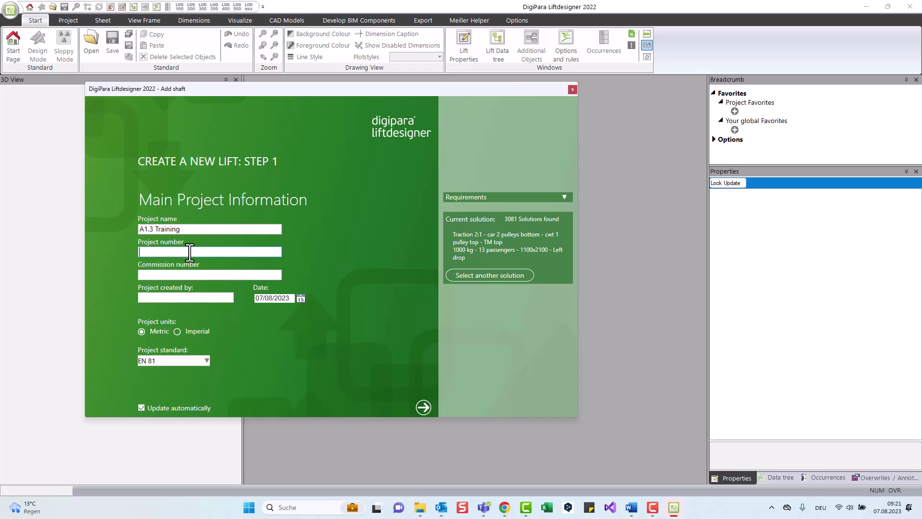
{"action": "type", "text": "0125635"}
{"action": "left_click", "coordinate": [179, 275]}
{"action": "type", "text": "569"}
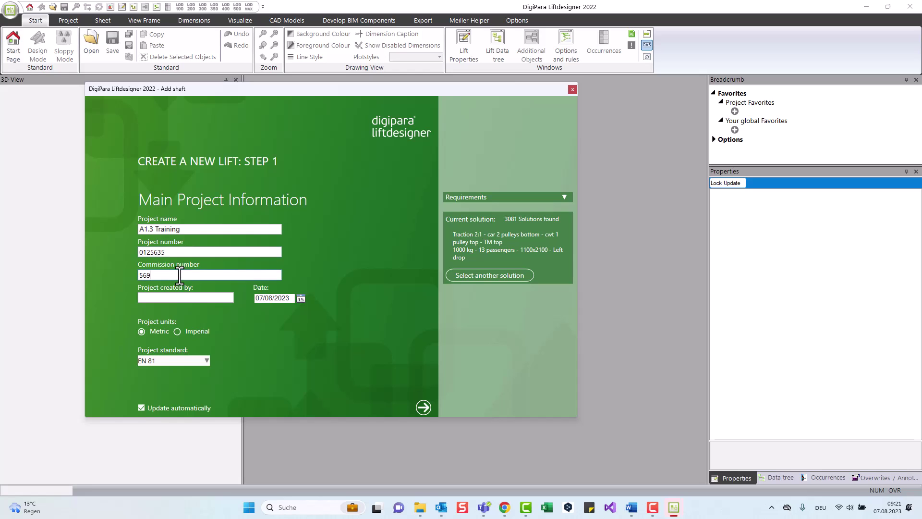
{"action": "type", "text": "853"}
{"action": "left_click", "coordinate": [198, 298]}
{"action": "type", "text": "Johann"}
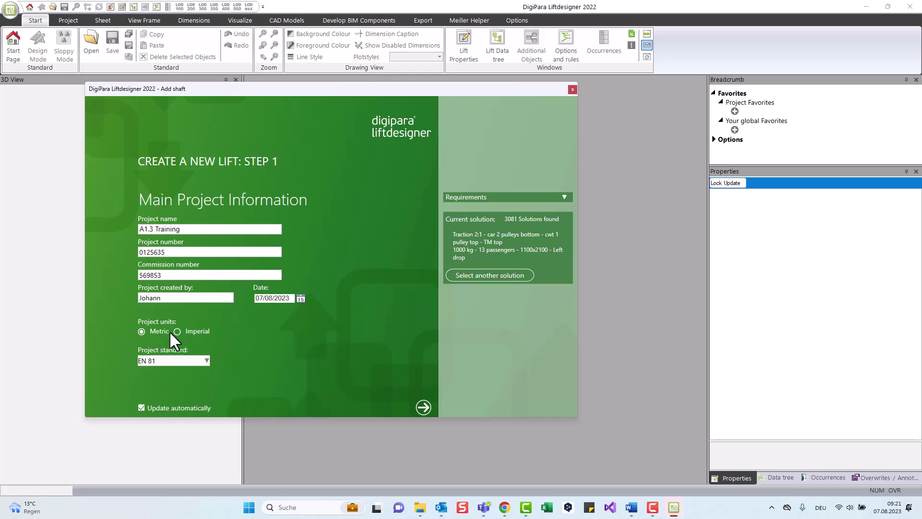
{"action": "left_click", "coordinate": [207, 362]}
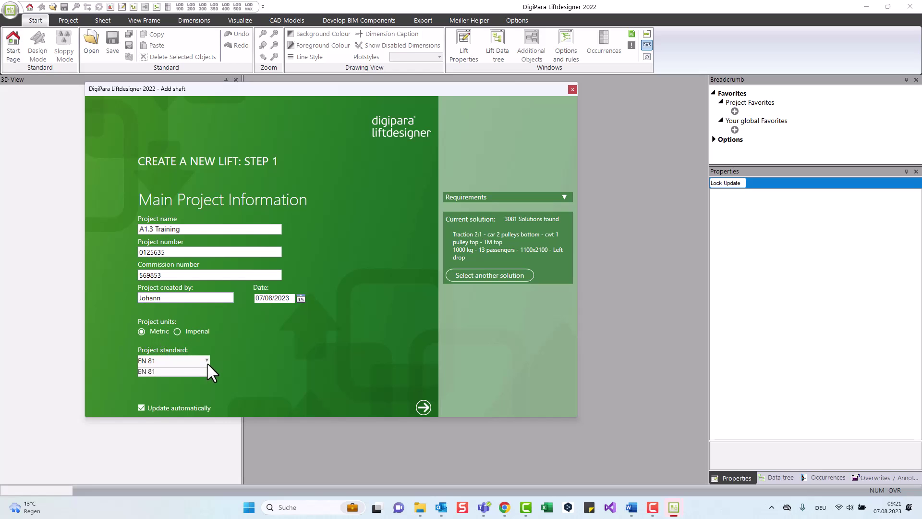
{"action": "left_click", "coordinate": [207, 362]}
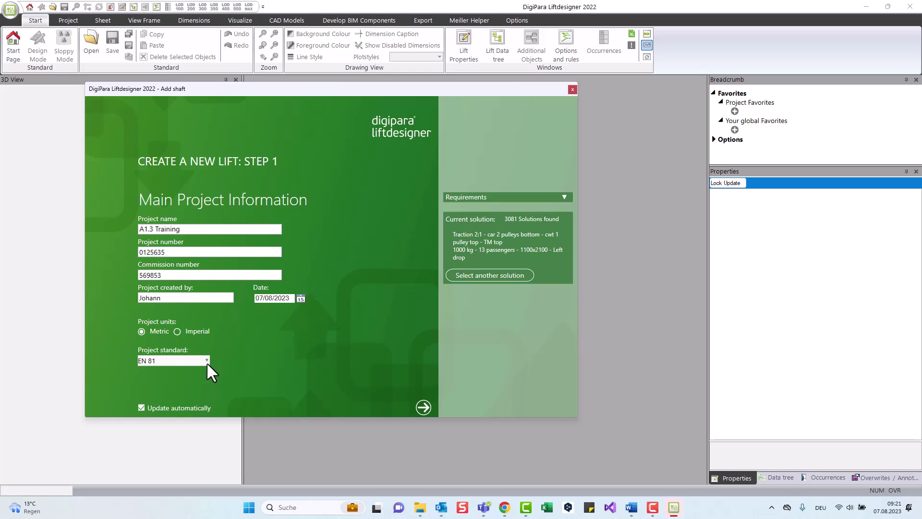
Set the building to 4 floors with 3500 mm floor distance and no building floor levels.
{"action": "left_click", "coordinate": [423, 408]}
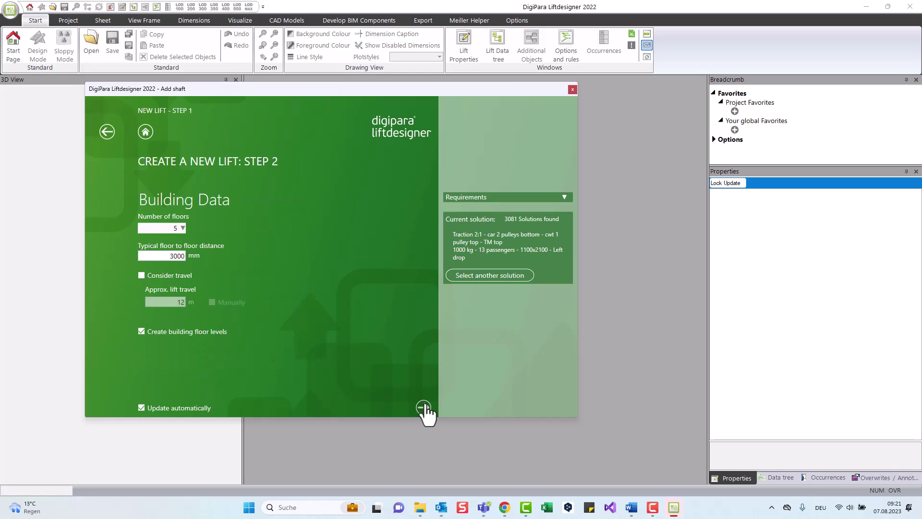
{"action": "left_click", "coordinate": [183, 229]}
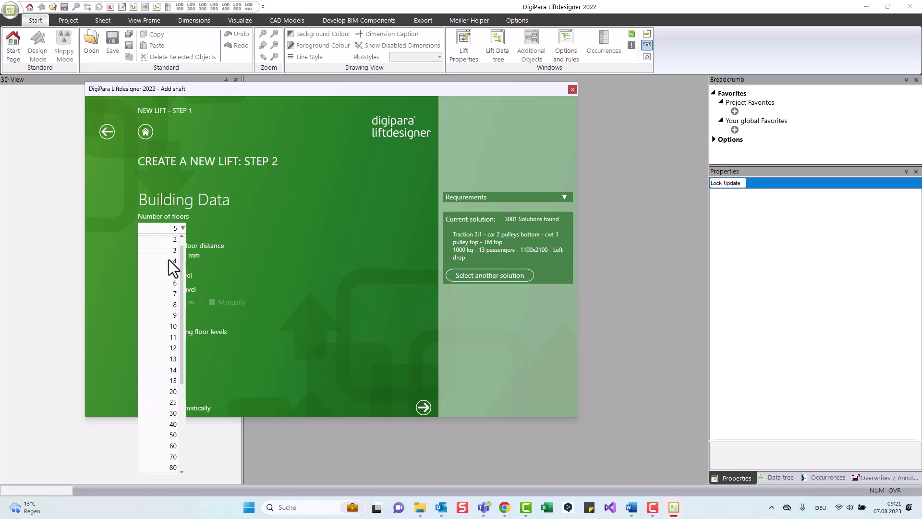
{"action": "left_click", "coordinate": [169, 260]}
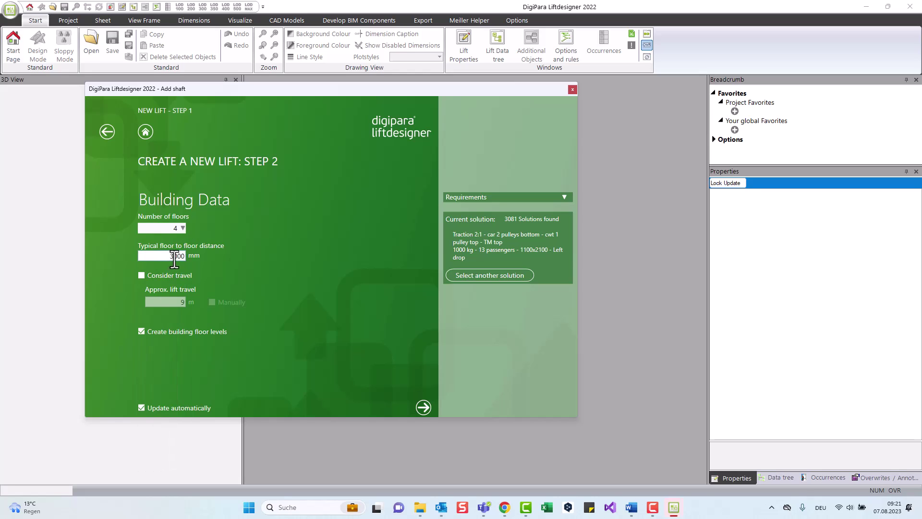
{"action": "left_click", "coordinate": [180, 257]}
{"action": "type", "text": "5"}
{"action": "left_click", "coordinate": [141, 332]}
Keep Traction with 1000 kg (13 P) minimum payload and 1 m/s minimum speed.
{"action": "left_click", "coordinate": [424, 407]}
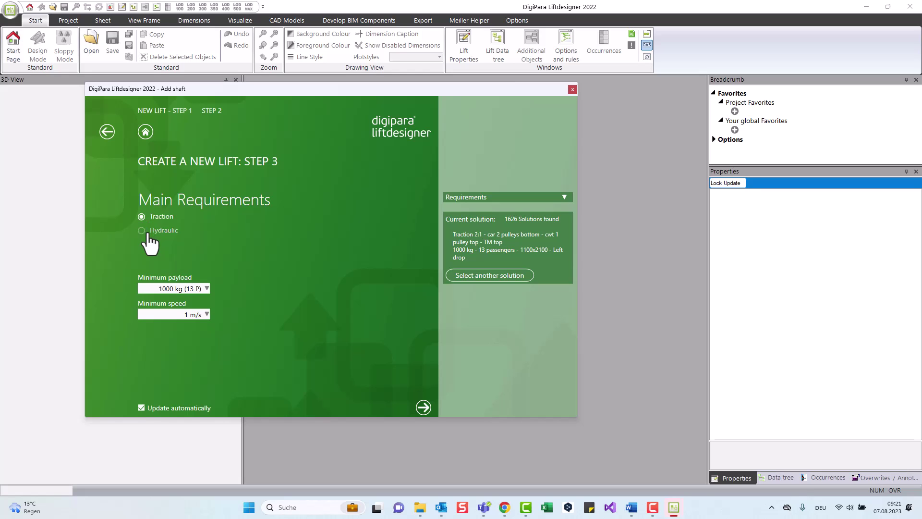
{"action": "left_click", "coordinate": [206, 288]}
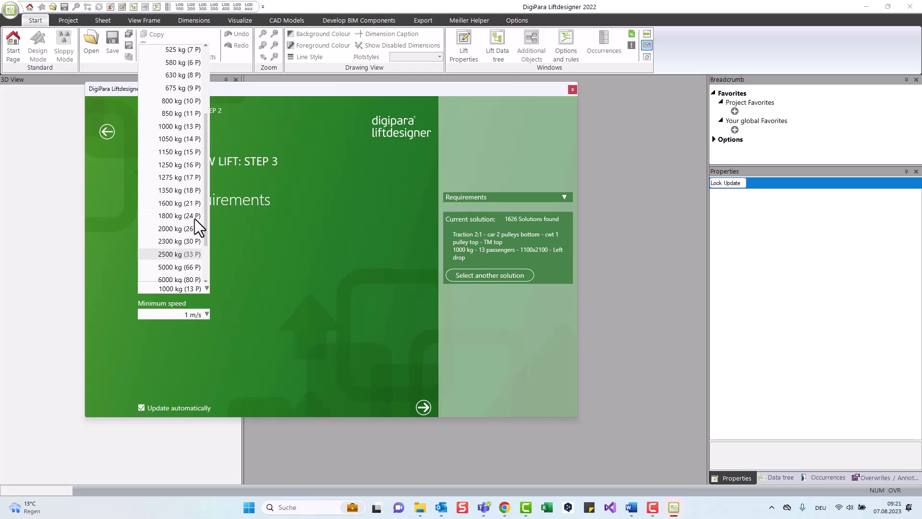
{"action": "scroll", "coordinate": [194, 218], "scroll_direction": "up", "scroll_amount": 3}
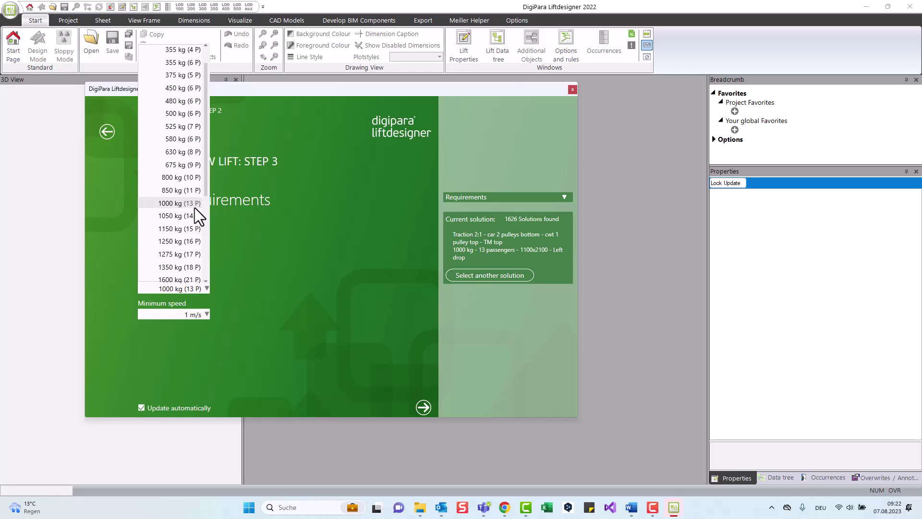
{"action": "left_click", "coordinate": [194, 206]}
{"action": "left_click", "coordinate": [207, 317]}
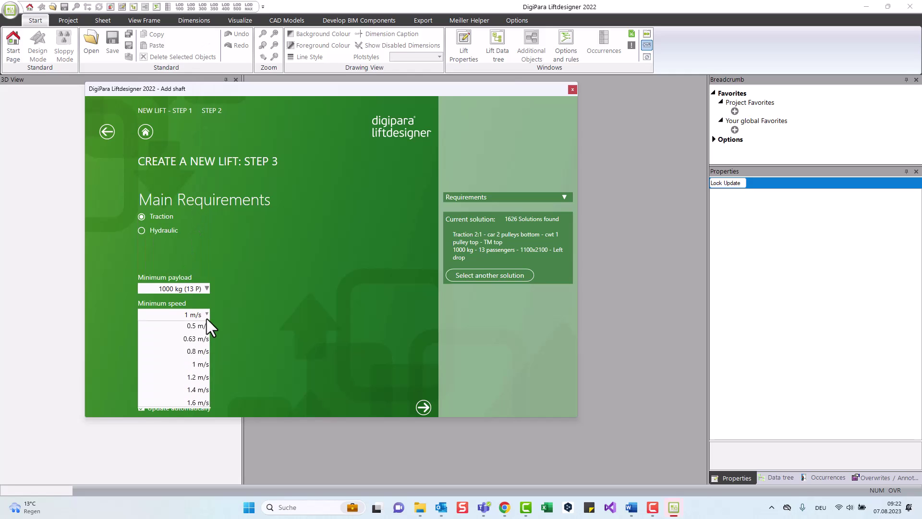
{"action": "left_click", "coordinate": [201, 369]}
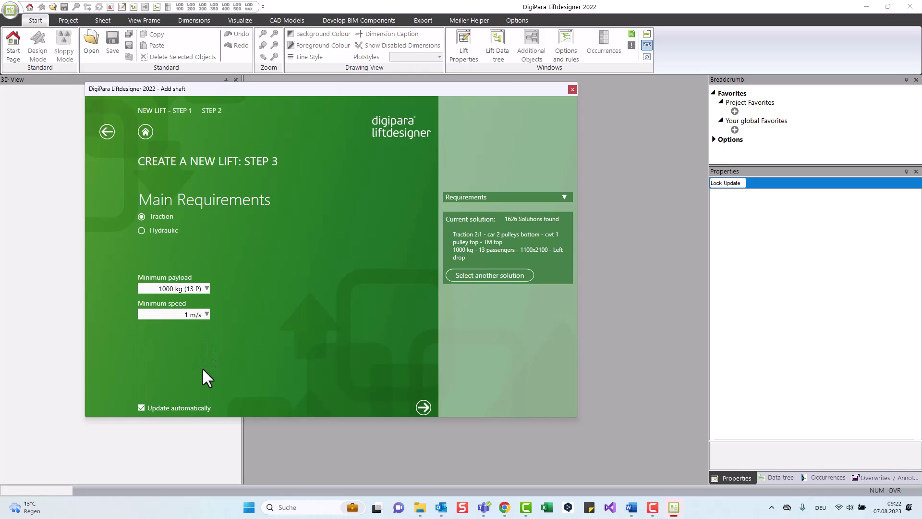
{"action": "left_click", "coordinate": [423, 407]}
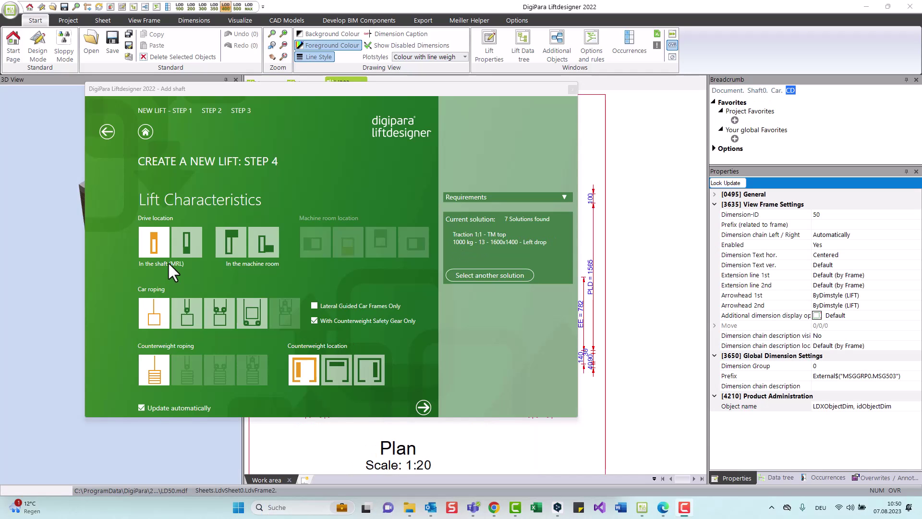
Try drive location variants and settle on the machine room, giving 17 solutions.
{"action": "left_click", "coordinate": [155, 315]}
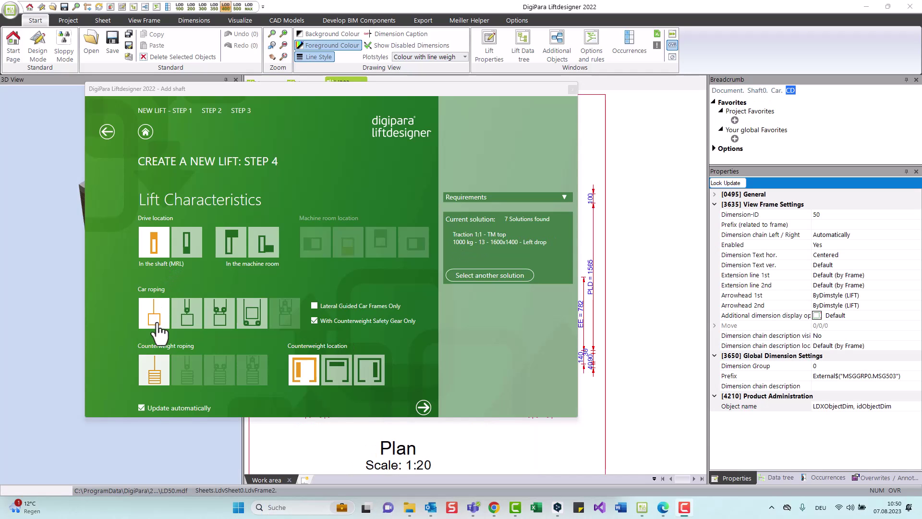
{"action": "left_click", "coordinate": [141, 408]}
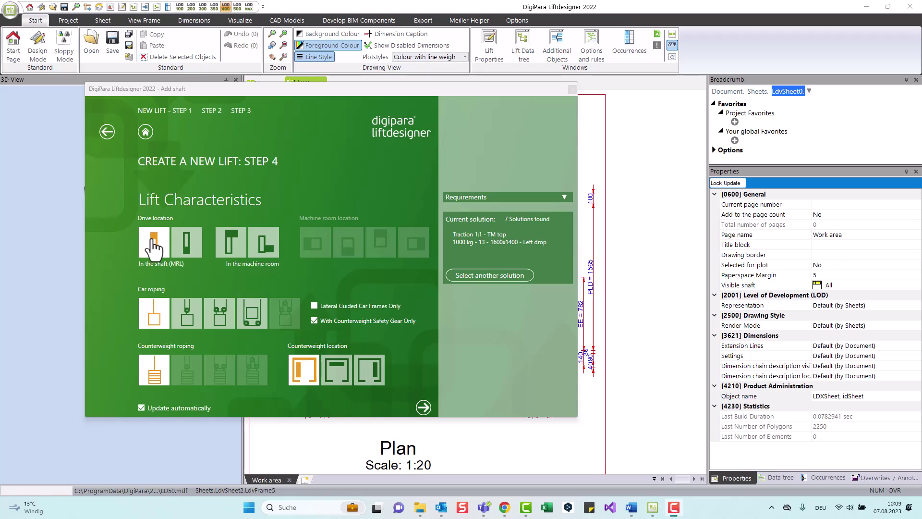
{"action": "left_click", "coordinate": [241, 245]}
{"action": "left_click", "coordinate": [186, 242]}
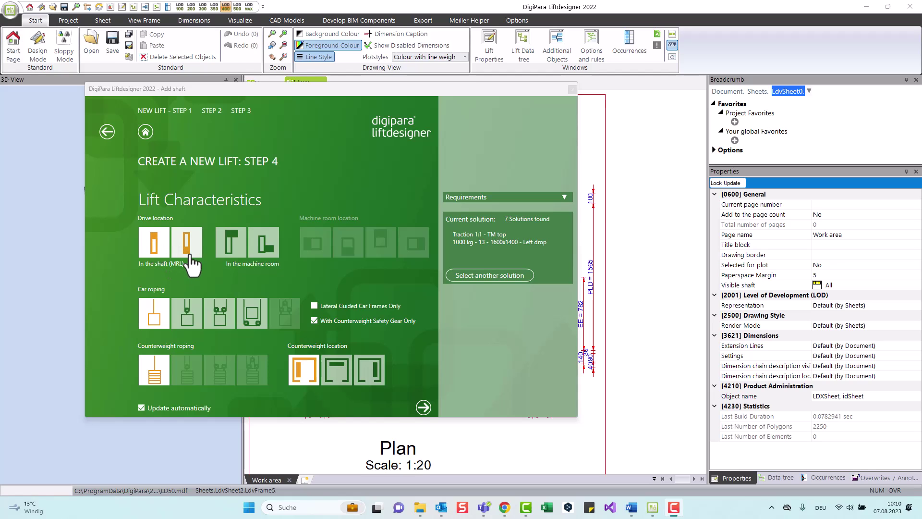
{"action": "left_click", "coordinate": [264, 243]}
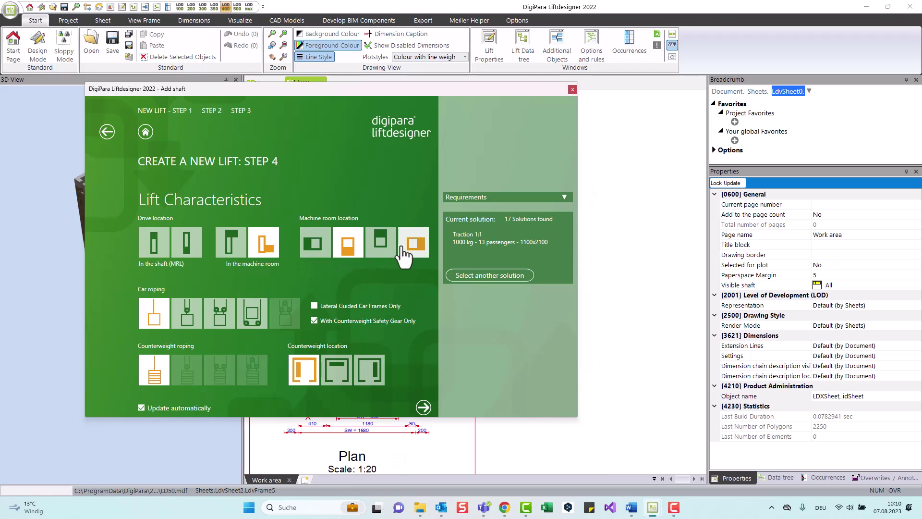
Use the first machine room location, 2:1 car roping, and counterweight-safety-gear-only solutions.
{"action": "left_click", "coordinate": [314, 244]}
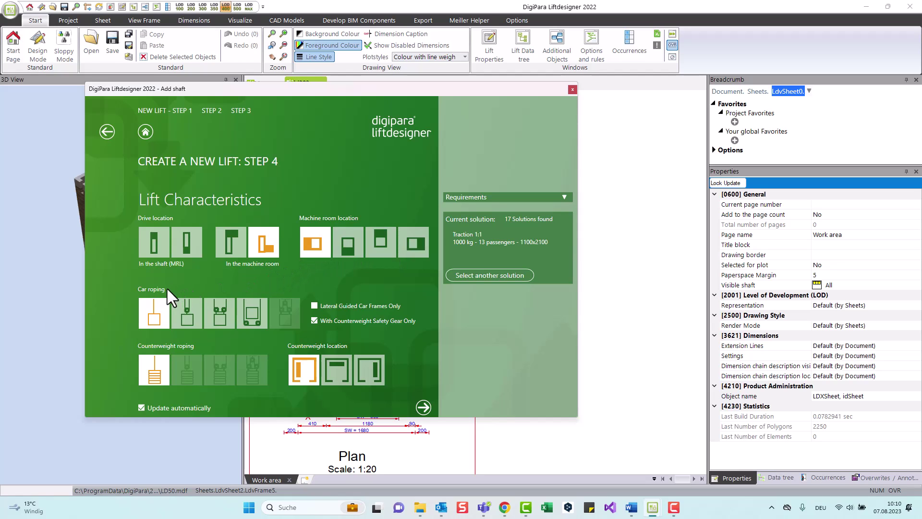
{"action": "left_click", "coordinate": [219, 314]}
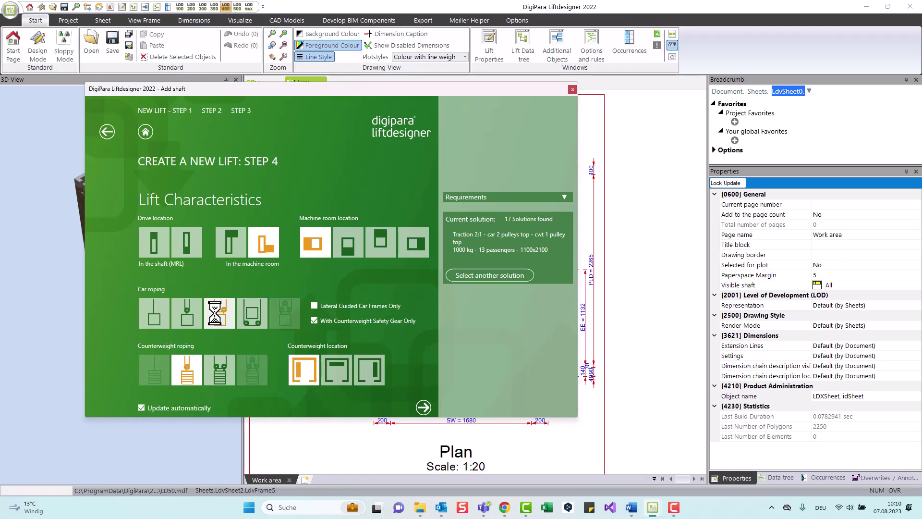
{"action": "left_click", "coordinate": [315, 320]}
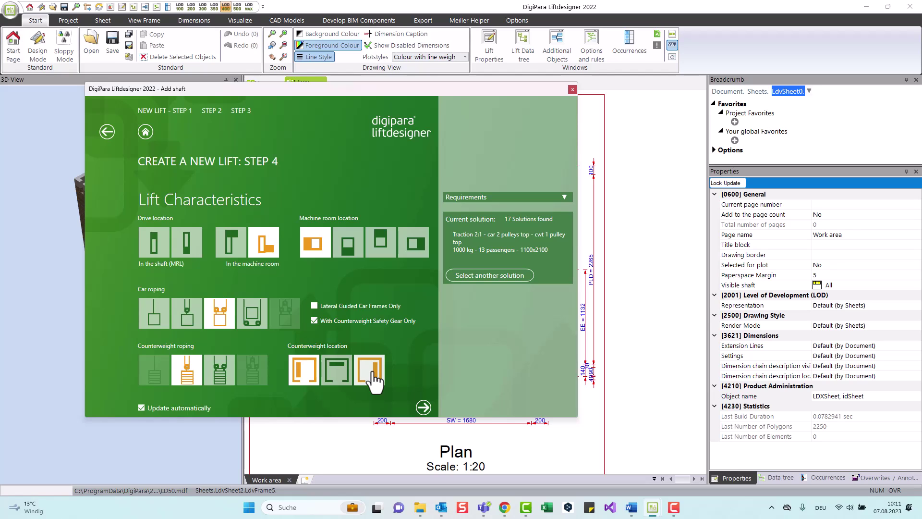
Swap the lift product for the 1000 kg 2:1 variant with a 1600x1400 car.
{"action": "left_click", "coordinate": [522, 275]}
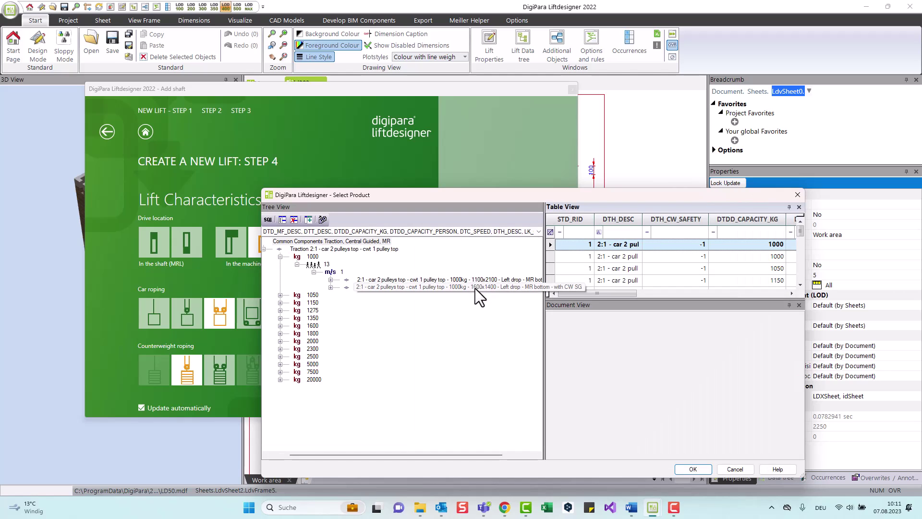
{"action": "double_click", "coordinate": [474, 289]}
{"action": "left_click", "coordinate": [693, 467]}
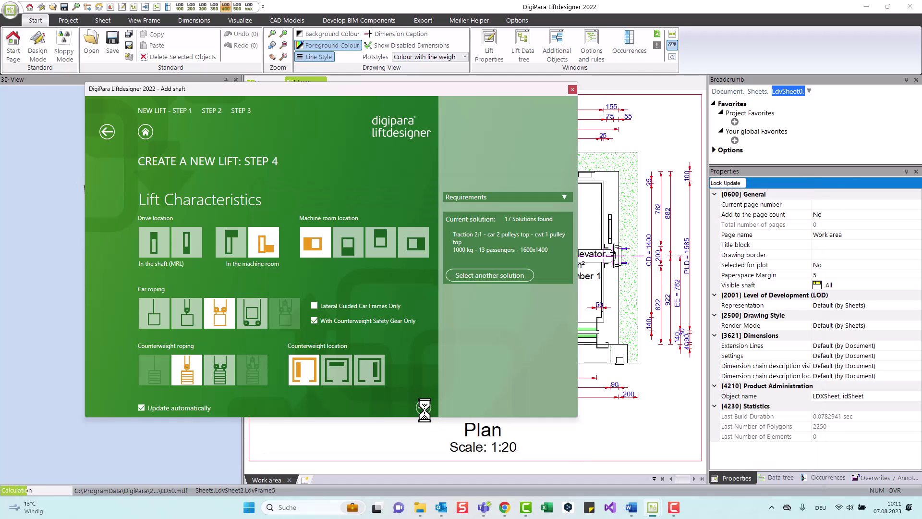
{"action": "left_click", "coordinate": [425, 411]}
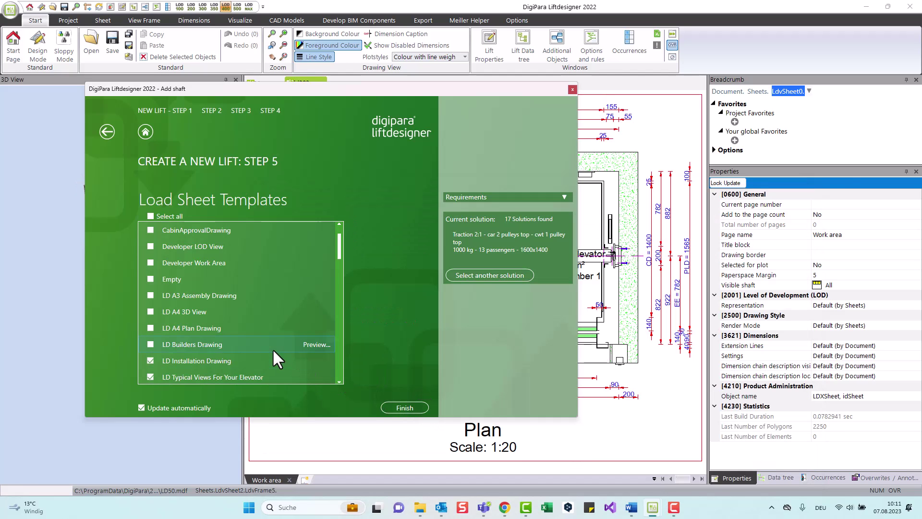
Finish the wizard with LD Installation Drawing and LD Typical Views For Your Elevator sheets.
{"action": "scroll", "coordinate": [274, 351], "scroll_direction": "down", "scroll_amount": 1}
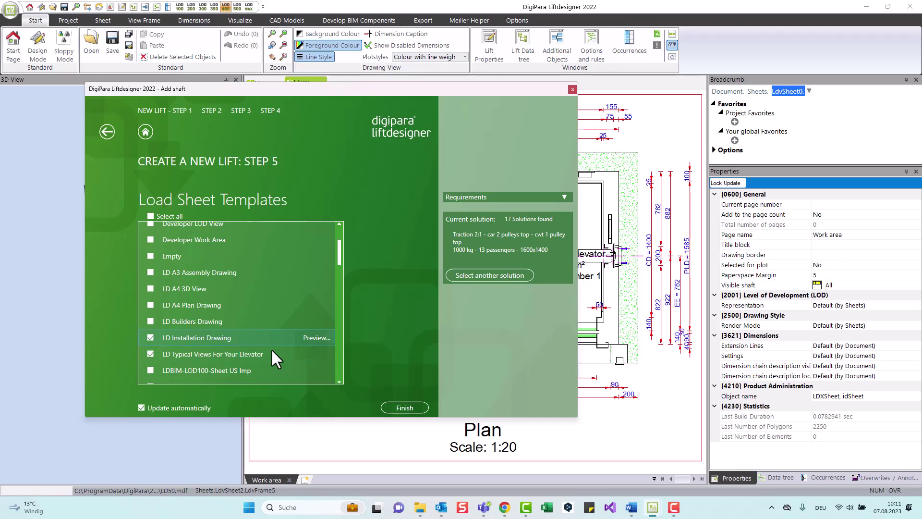
{"action": "left_click", "coordinate": [197, 356]}
{"action": "left_click", "coordinate": [407, 407]}
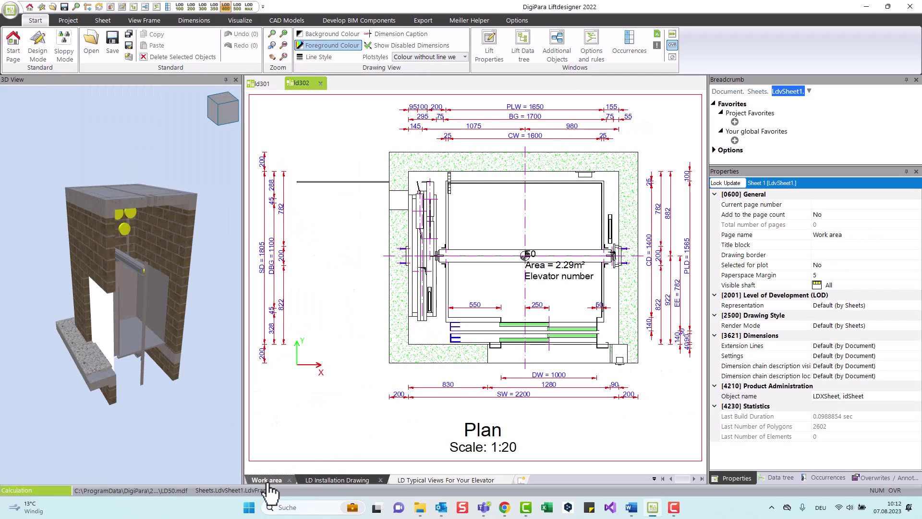
Browse the Work area, LD Installation Drawing and LD Typical Views For Your Elevator sheets.
{"action": "left_click", "coordinate": [268, 480]}
{"action": "scroll", "coordinate": [134, 309], "scroll_direction": "up", "scroll_amount": 3}
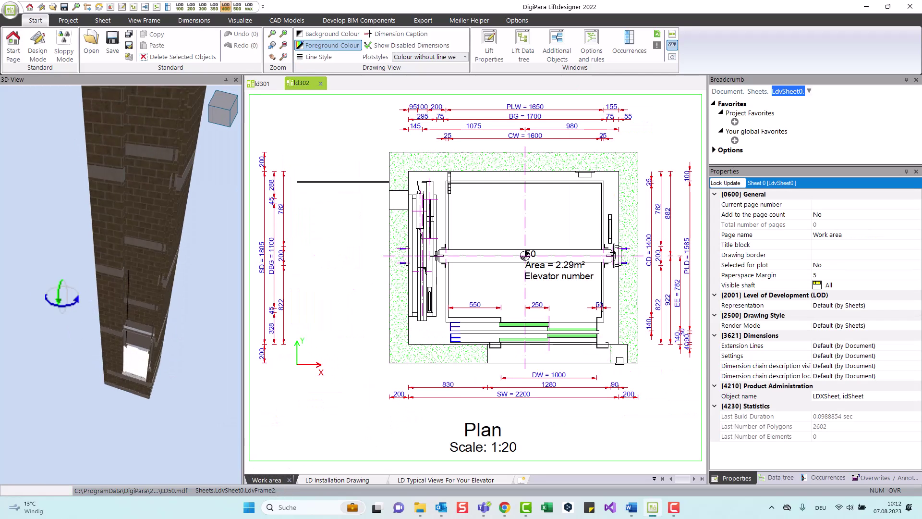
{"action": "left_click", "coordinate": [347, 481]}
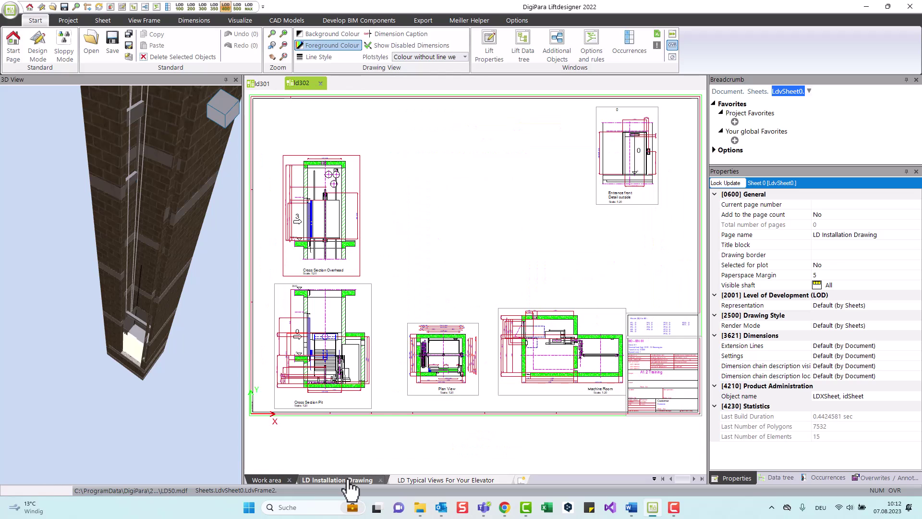
{"action": "left_click", "coordinate": [423, 482]}
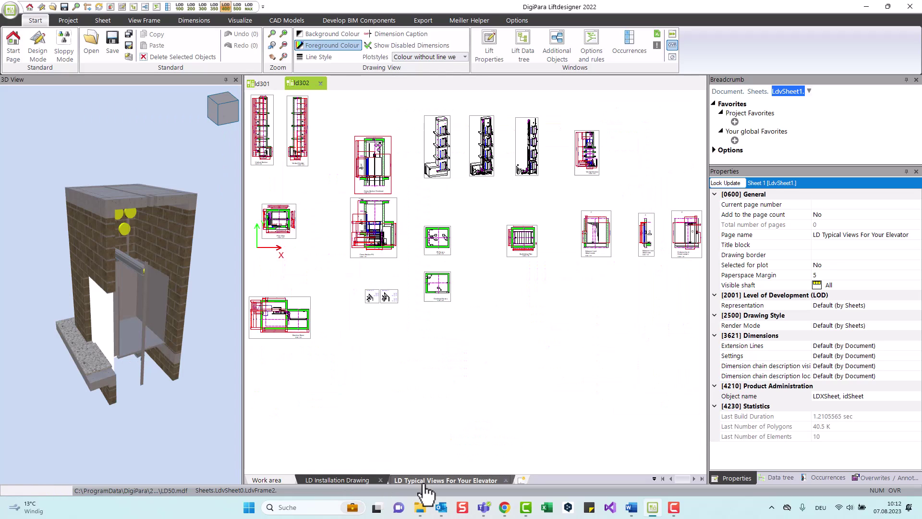
{"action": "scroll", "coordinate": [299, 195], "scroll_direction": "up", "scroll_amount": 5}
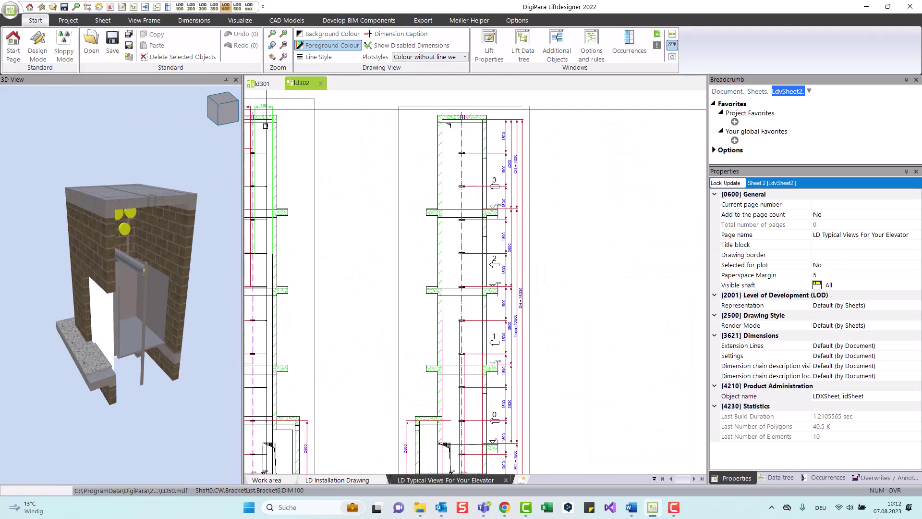